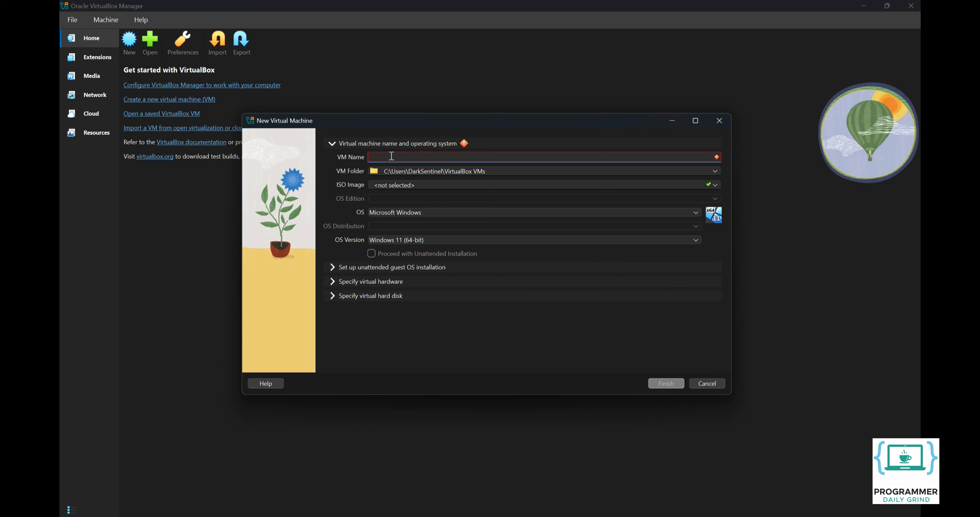
- Name the new virtual machine WINSRV2025 and attach the ISO 26100.1742.240906-0331.ge_release_svc_refresh_SERVER_EVAL_x64FRE_en-us.iso from Downloads
type("WIN")
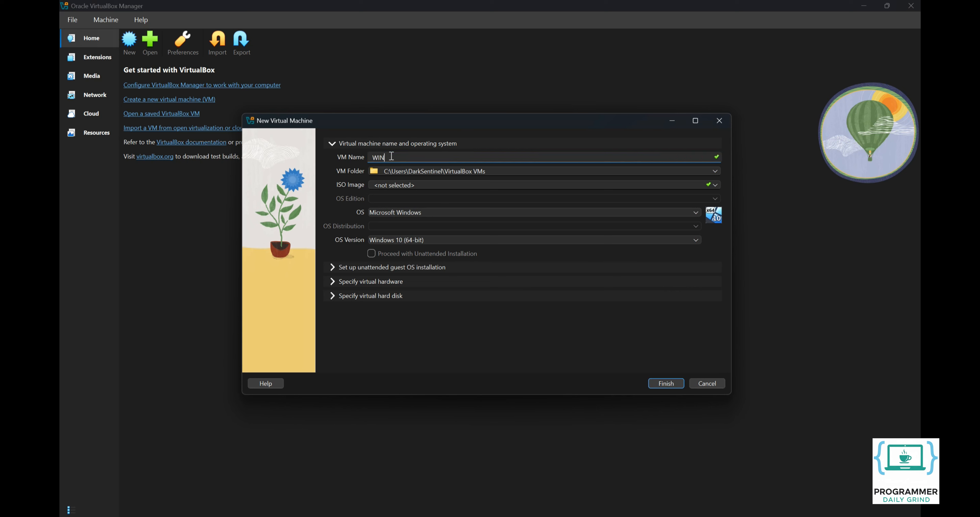
type("SRV2025")
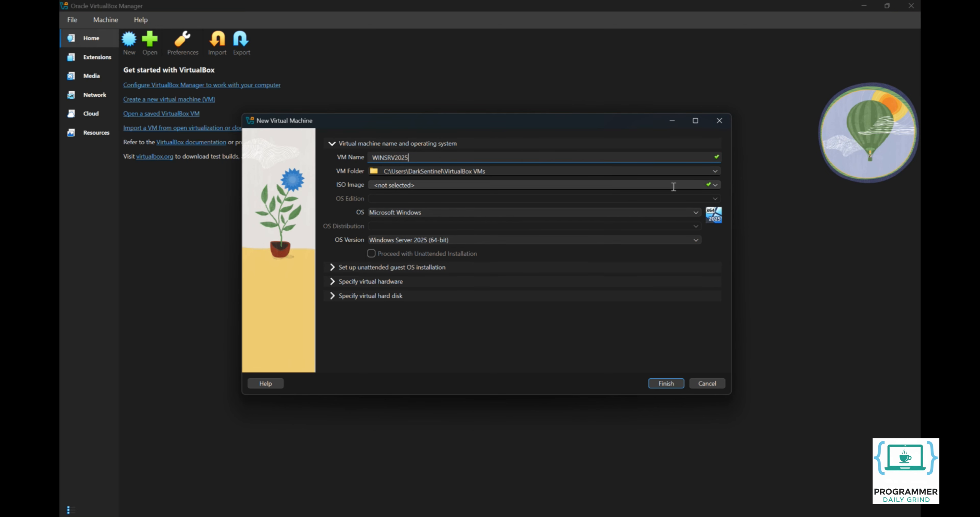
left_click(716, 184)
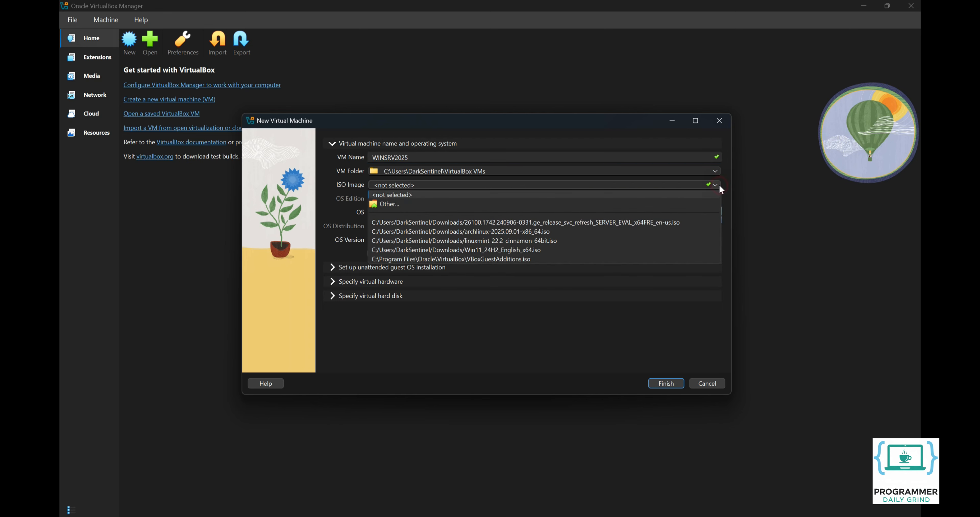
left_click(708, 204)
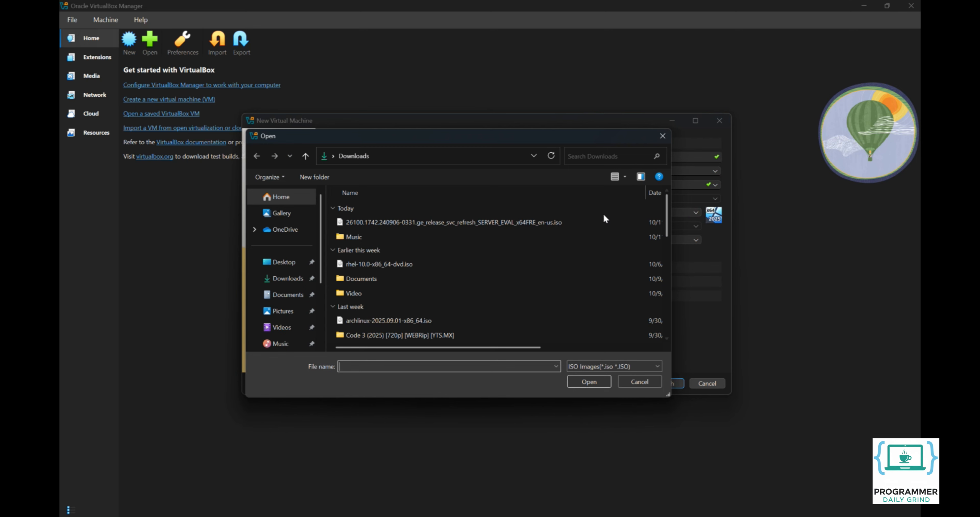
left_click(566, 221)
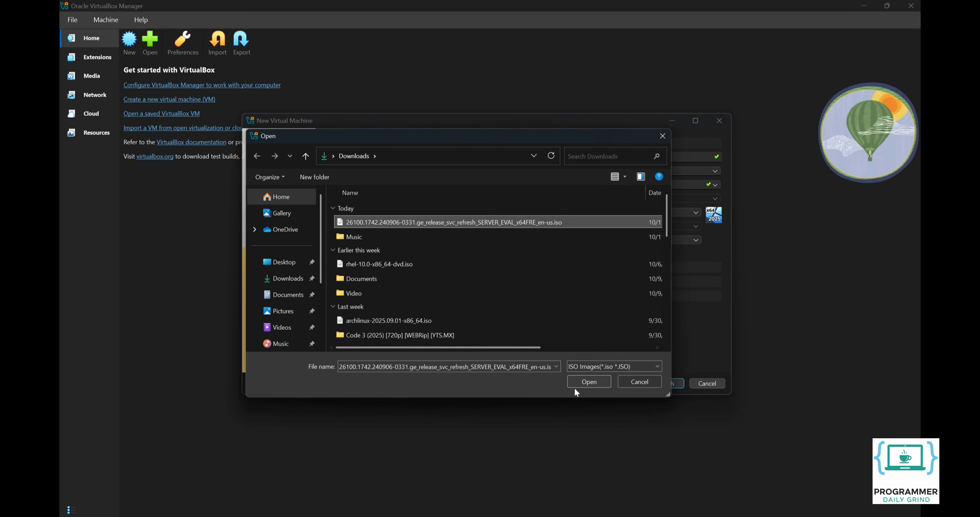
left_click(588, 382)
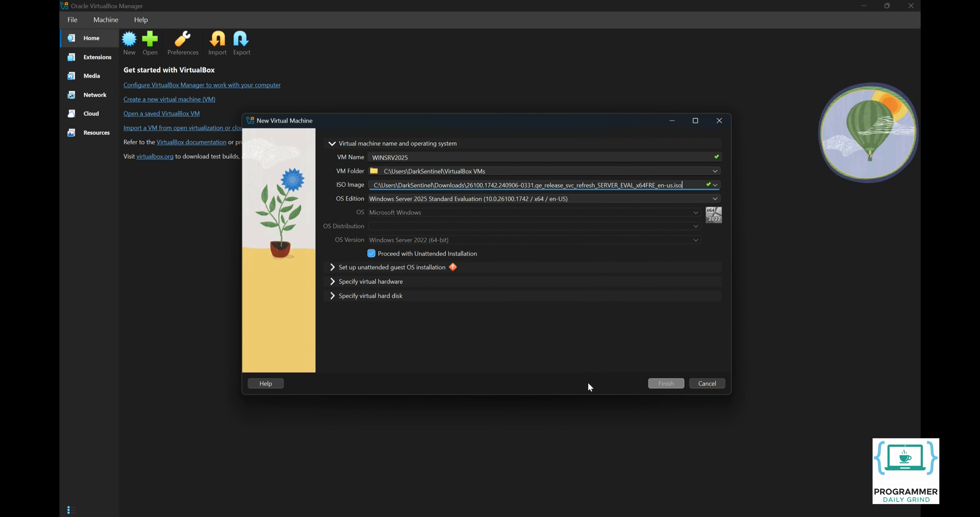
- Choose the Windows Server 2025 Standard Evaluation (Desktop Experience) edition and turn off unattended installation
left_click(714, 197)
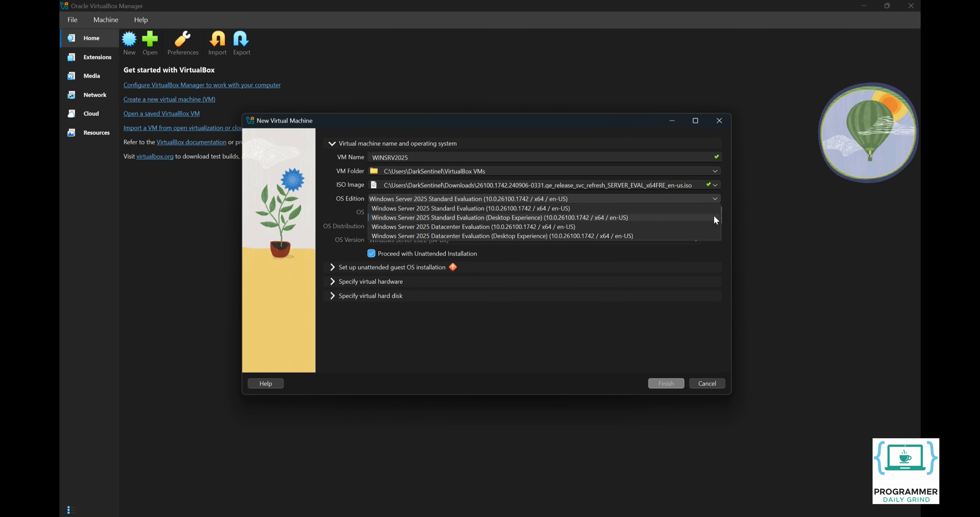
left_click(715, 217)
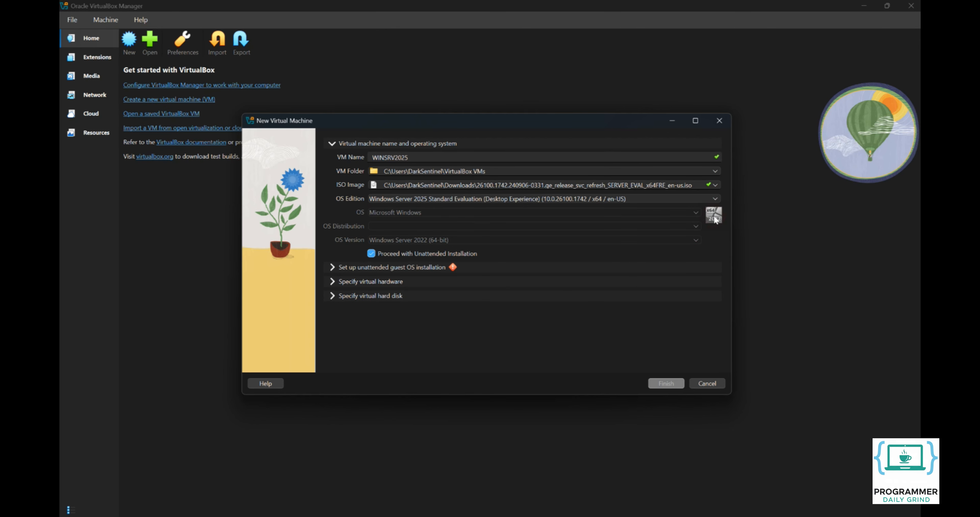
left_click(371, 254)
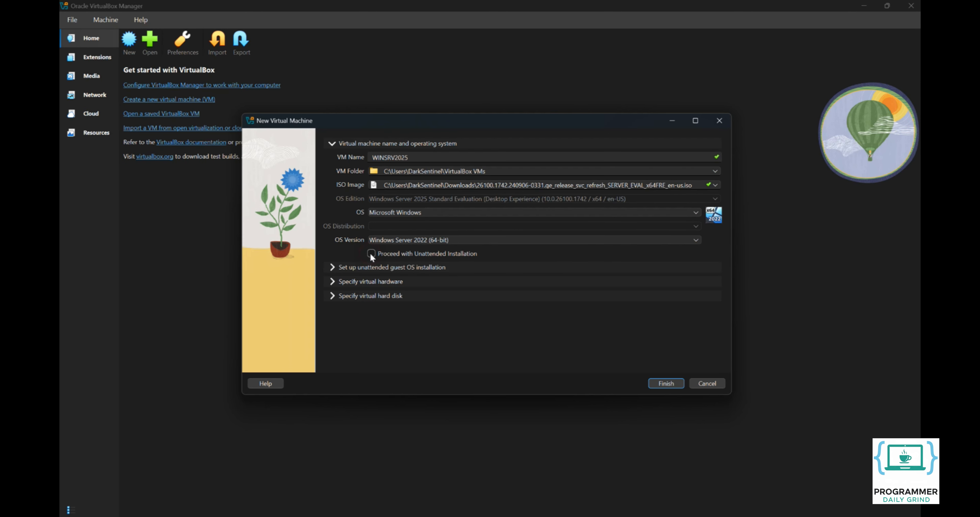
- Set the virtual hardware to 8192 MB of base memory and 8 CPUs, with EFI enabled
left_click(332, 282)
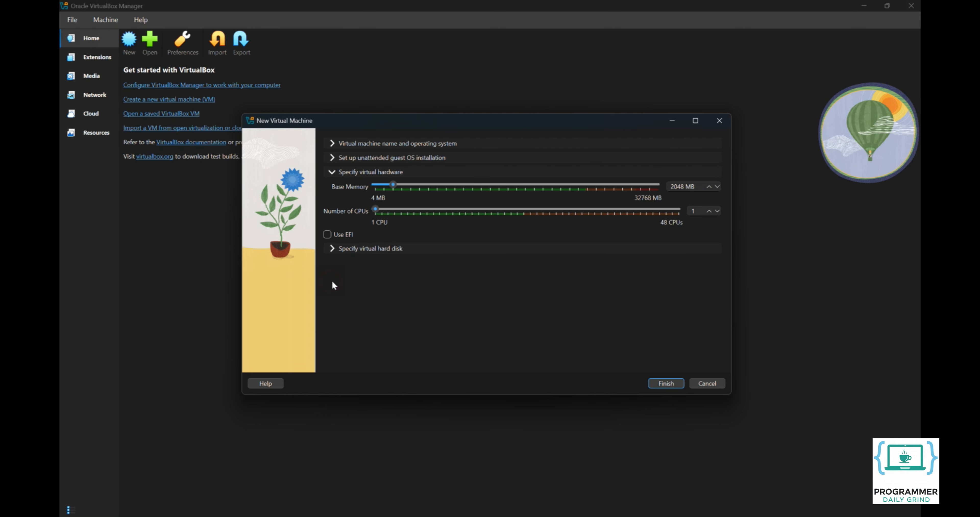
double_click(673, 187)
type("8192")
double_click(694, 212)
type("8")
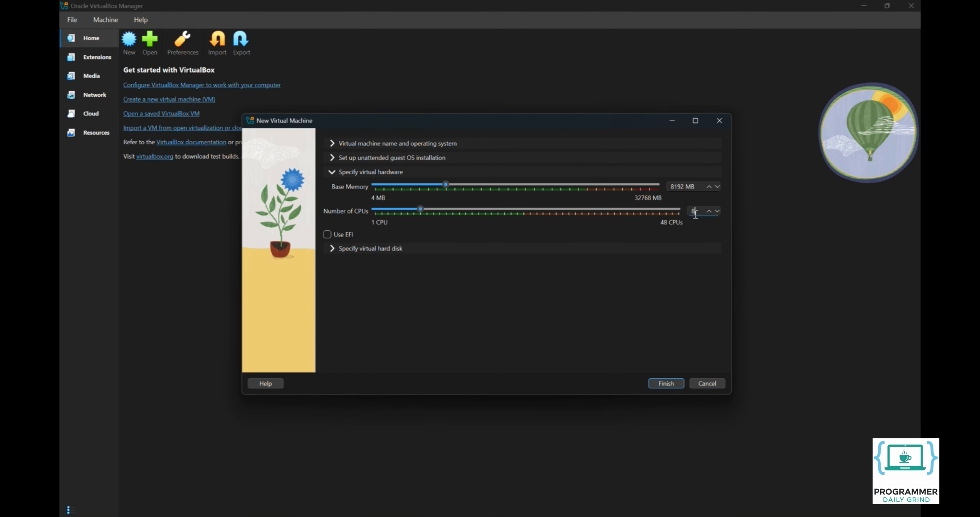
left_click(333, 236)
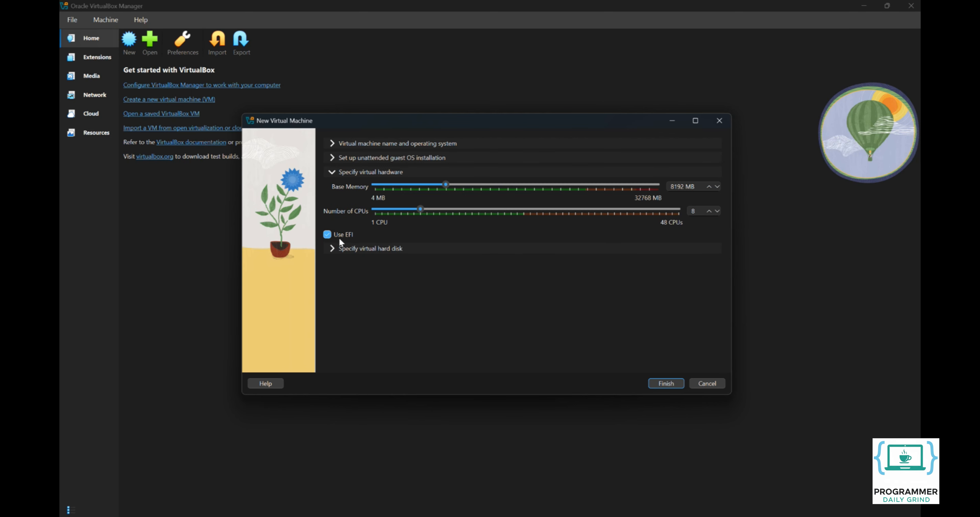
- Set the new virtual hard disk's size to 100 GB and finish creating the virtual machine
left_click(352, 248)
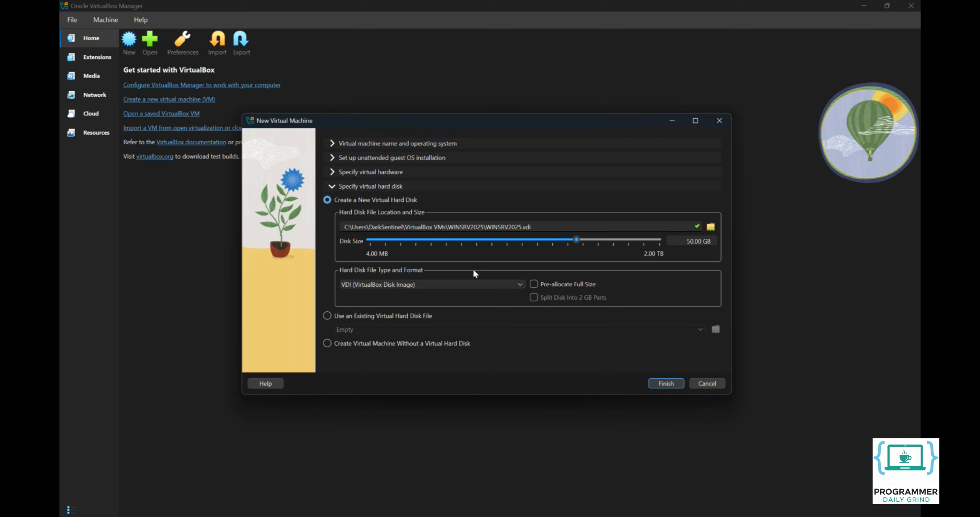
left_click(690, 241)
key("BackSpace")
type("10")
left_click(662, 384)
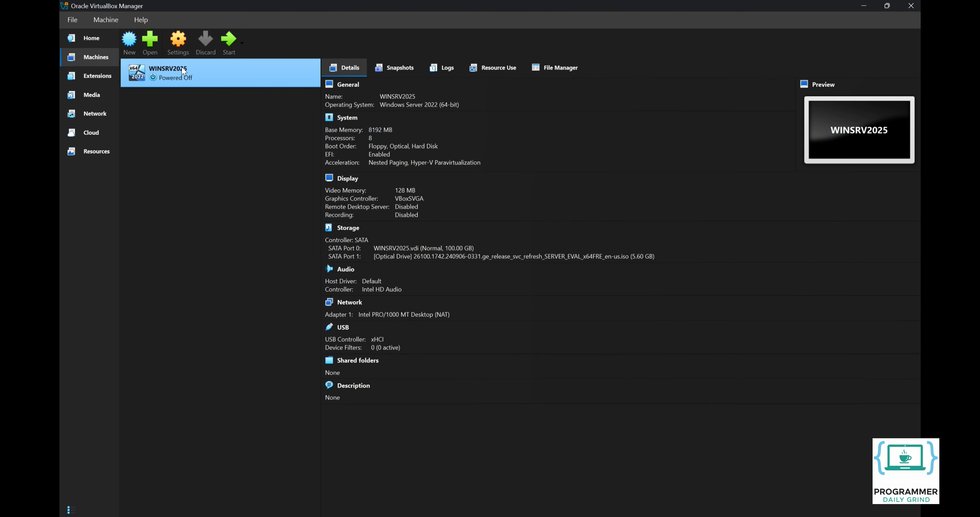
- In the WINSRV2025 settings, set the OS version to Windows 11 (64-bit) and the chipset to ICH9
left_click(173, 41)
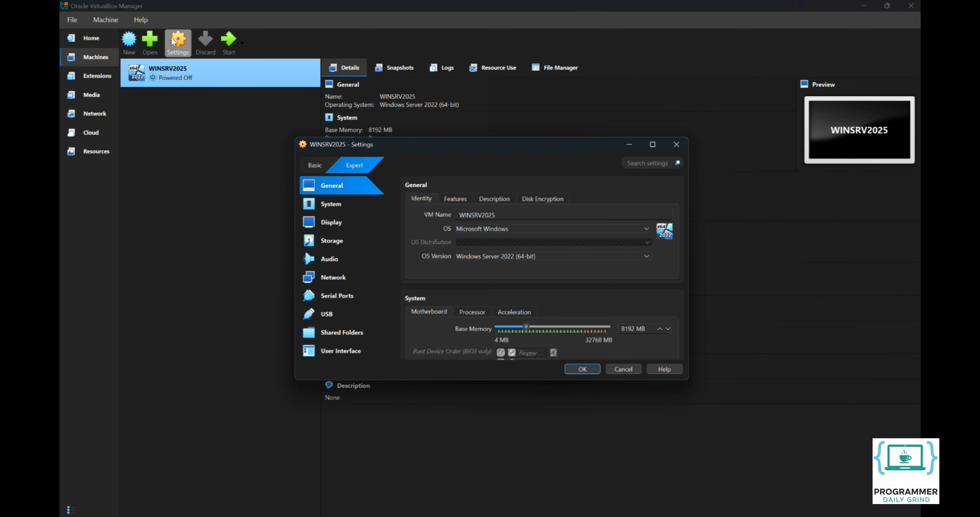
left_click(570, 261)
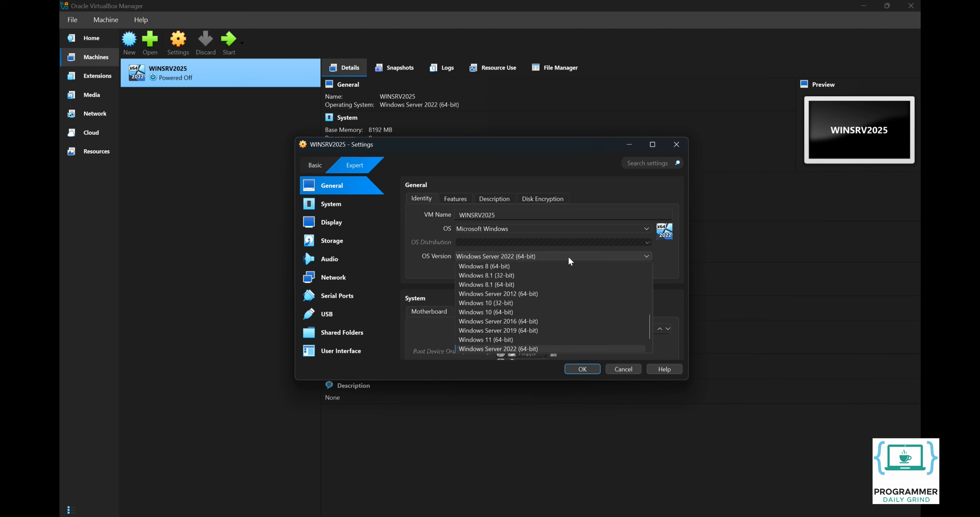
left_click(561, 339)
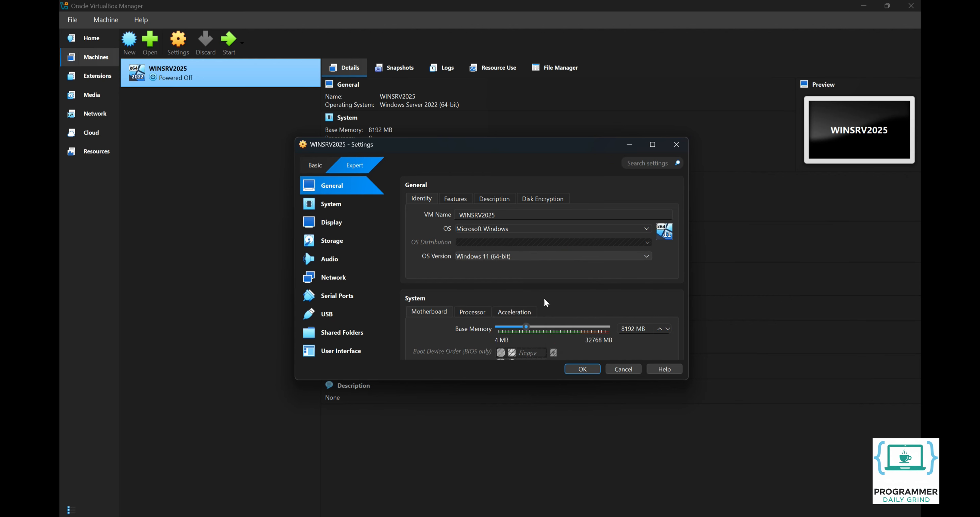
left_click(362, 209)
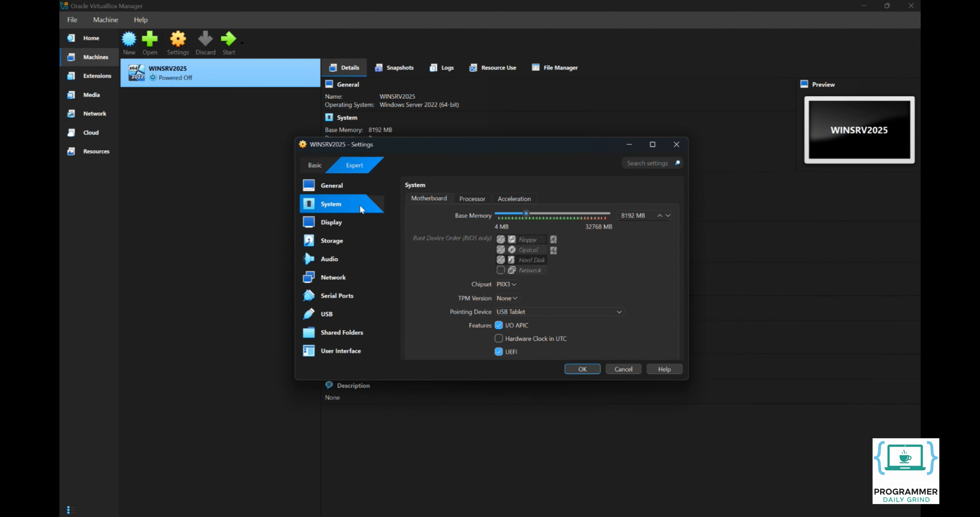
left_click(506, 285)
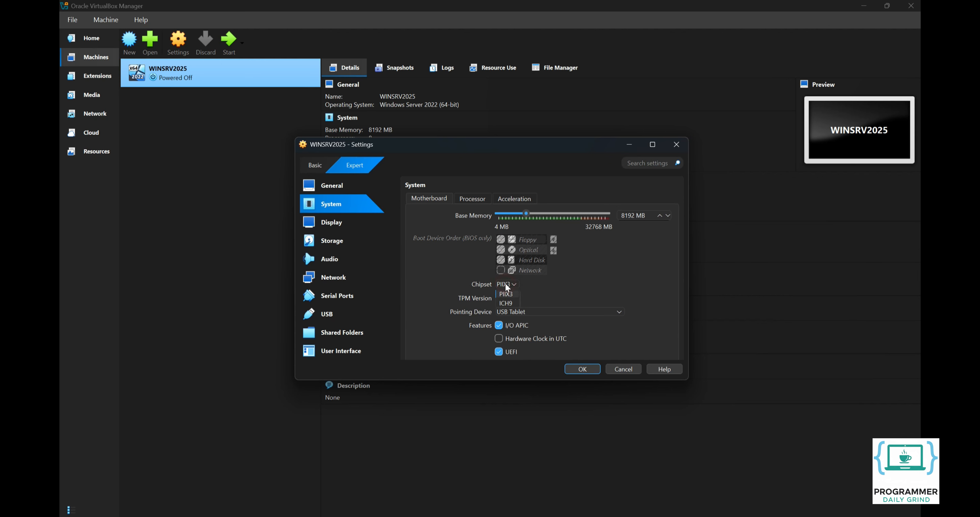
left_click(505, 303)
- Enable 3D acceleration for the display and raise the video memory to 256 MB
left_click(359, 222)
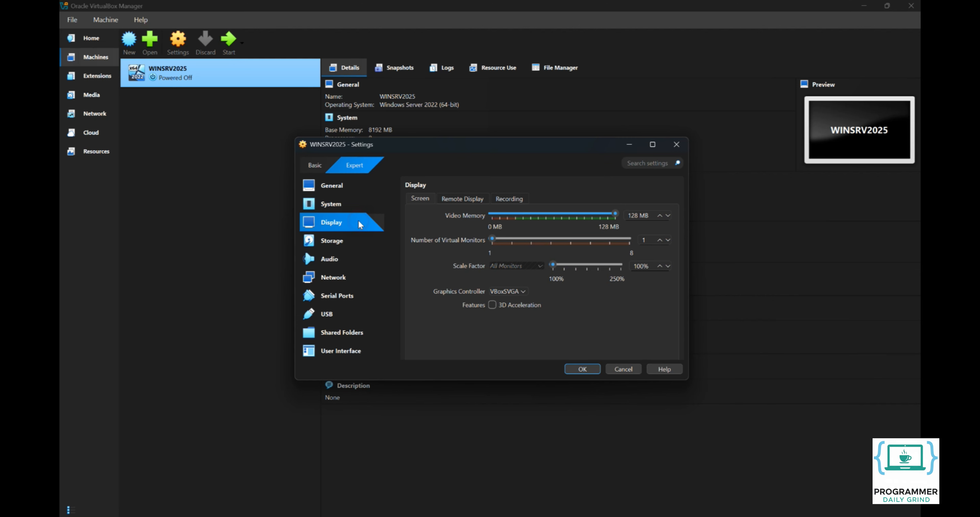
left_click(494, 305)
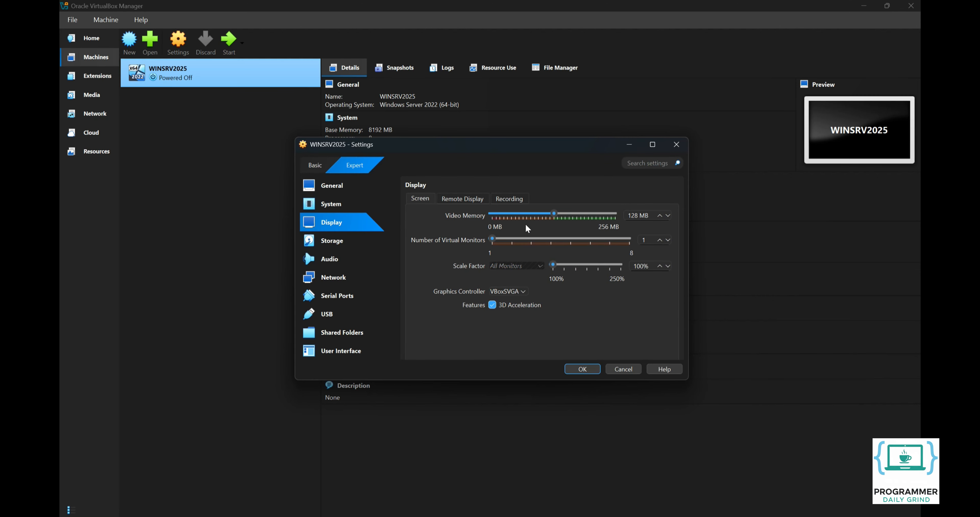
left_click_drag(554, 213, 626, 223)
- Mark the WINSRV2025.vdi hard disk as a solid-state drive and save the machine settings
left_click(347, 242)
left_click(506, 223)
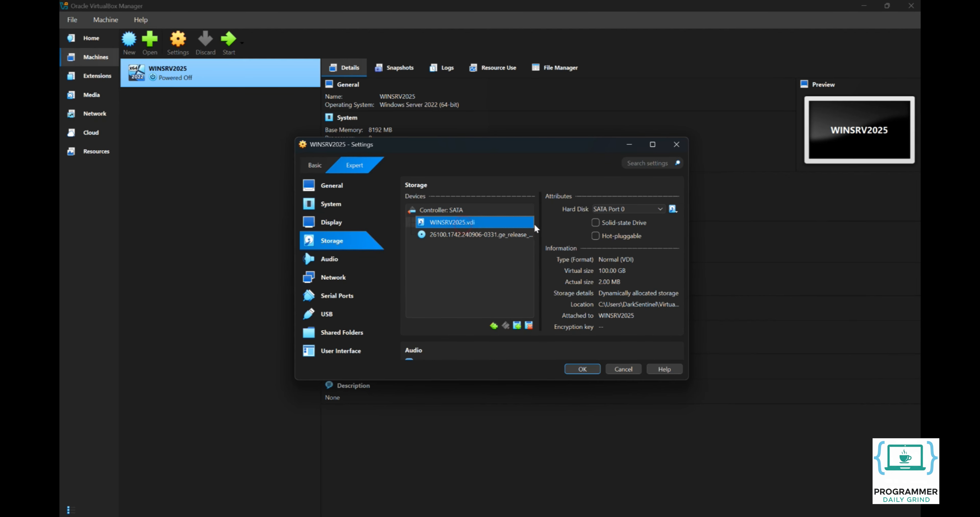
left_click(597, 223)
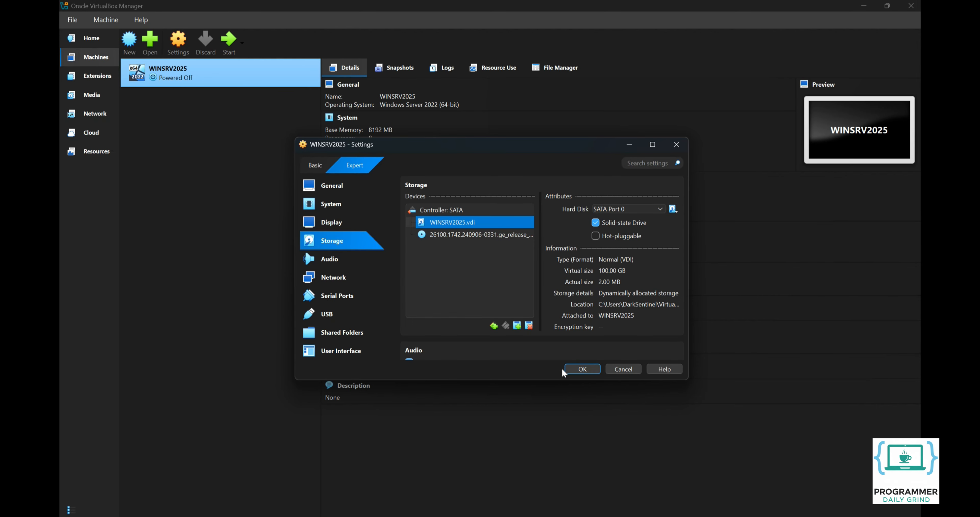
left_click(583, 370)
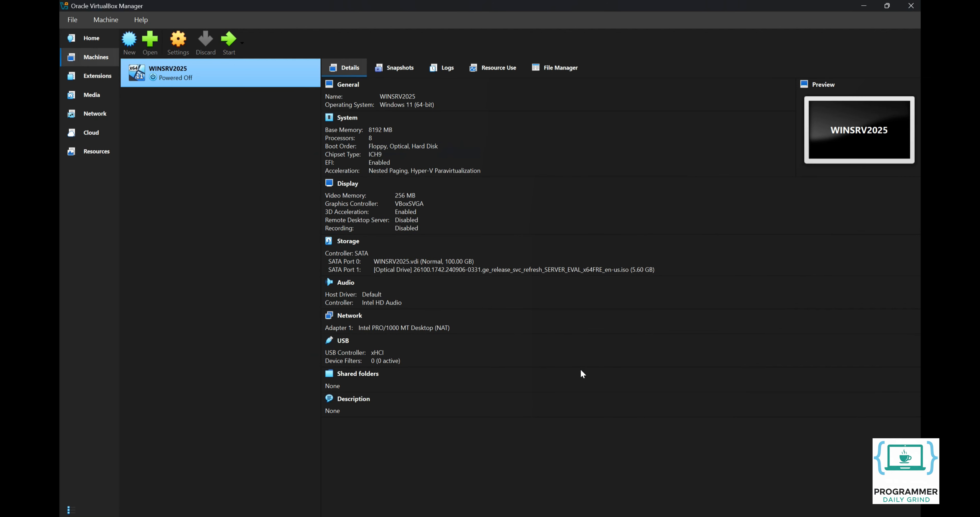
- Start WINSRV2025 in a maximized window, boot it from the installation ISO and dismiss the notifications
left_click(229, 43)
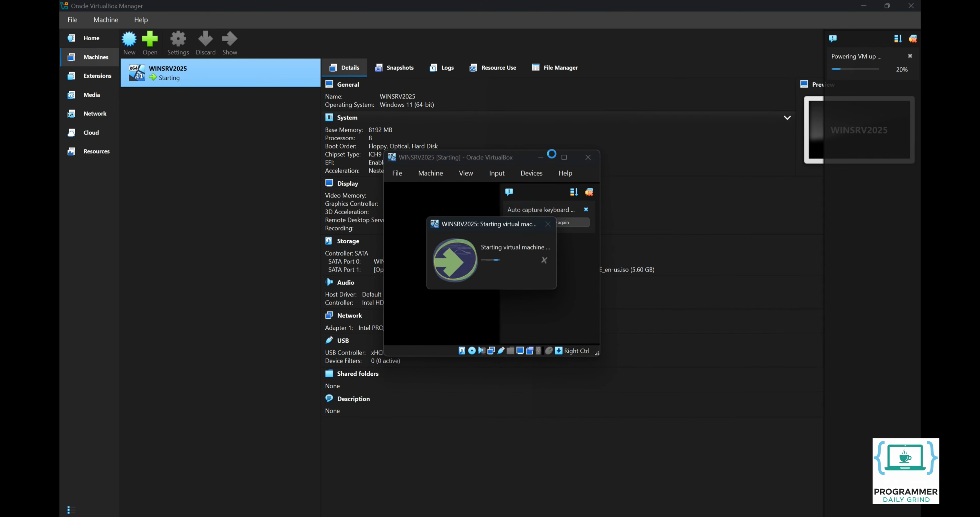
left_click(564, 157)
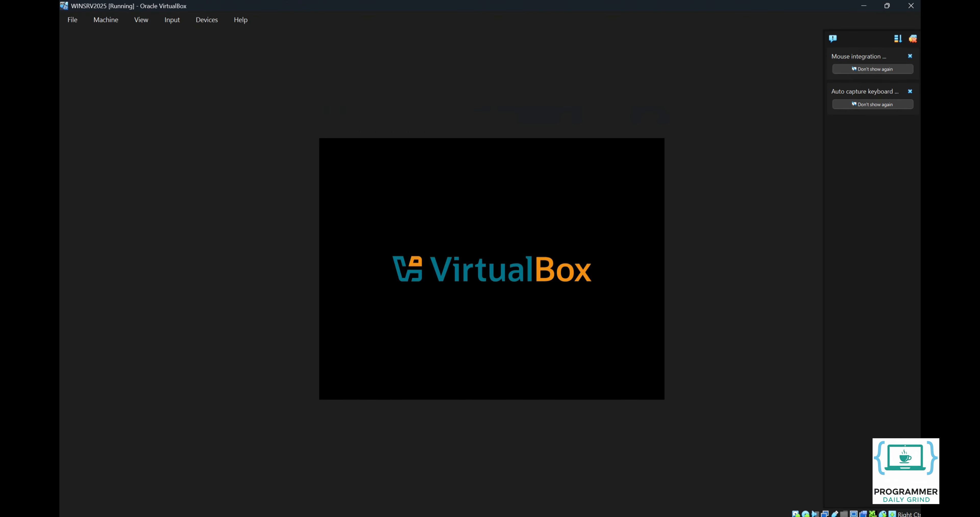
key("Return")
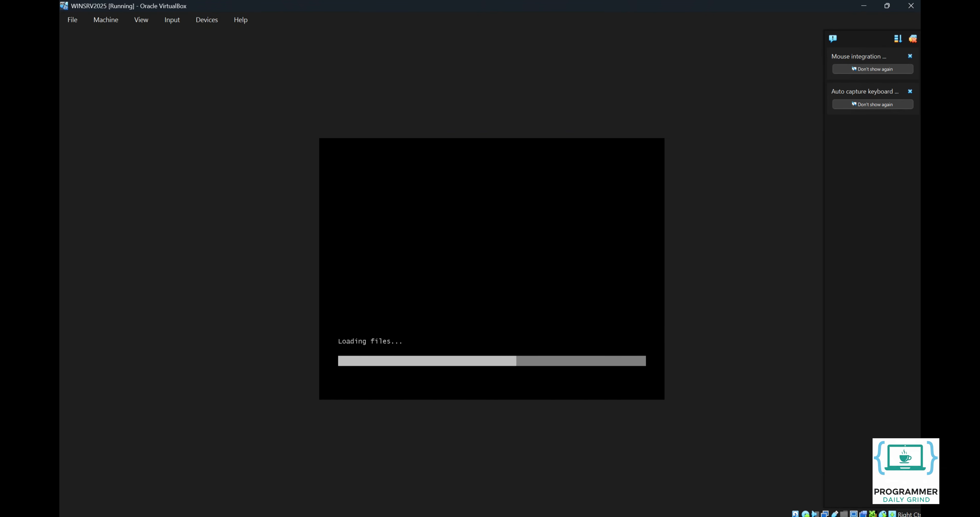
left_click(913, 38)
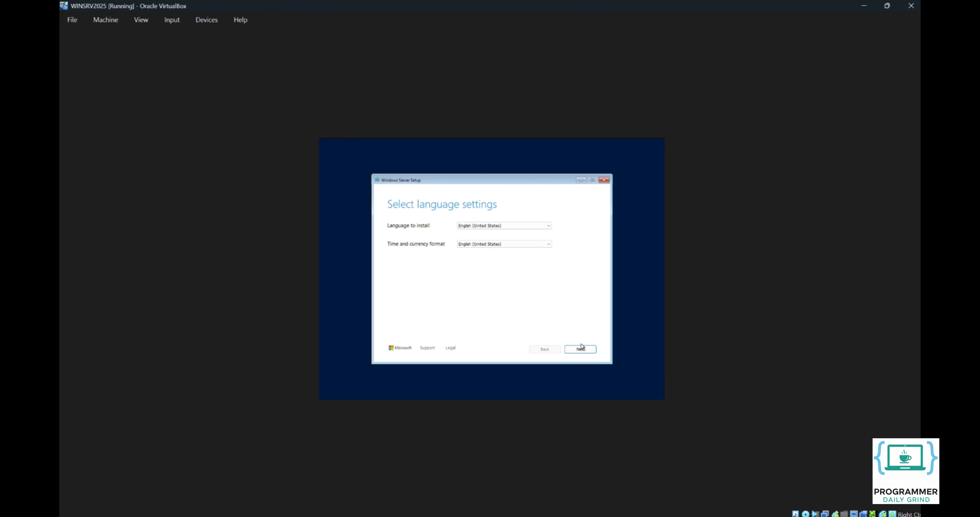
- Accept the default language and keyboard settings, then choose Install Windows Server and agree that everything will be deleted
left_click(592, 352)
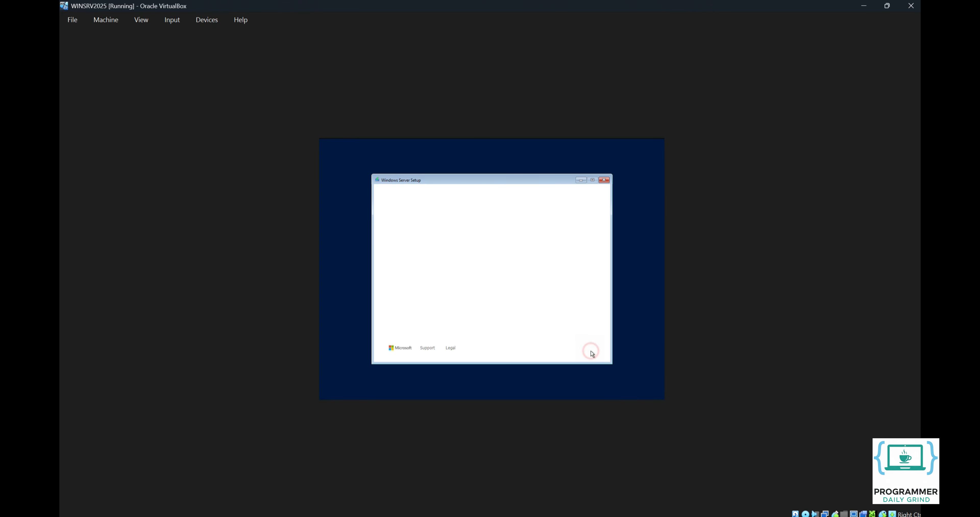
left_click(592, 353)
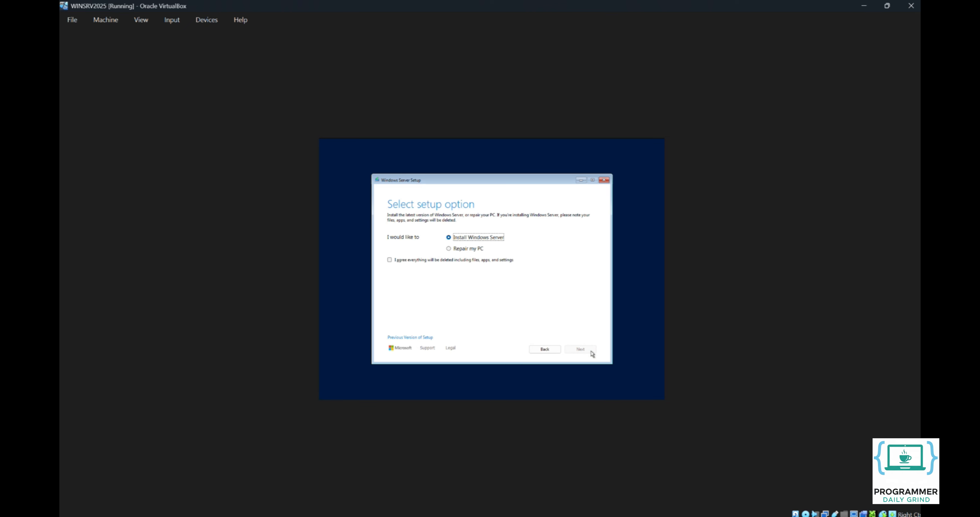
left_click(474, 262)
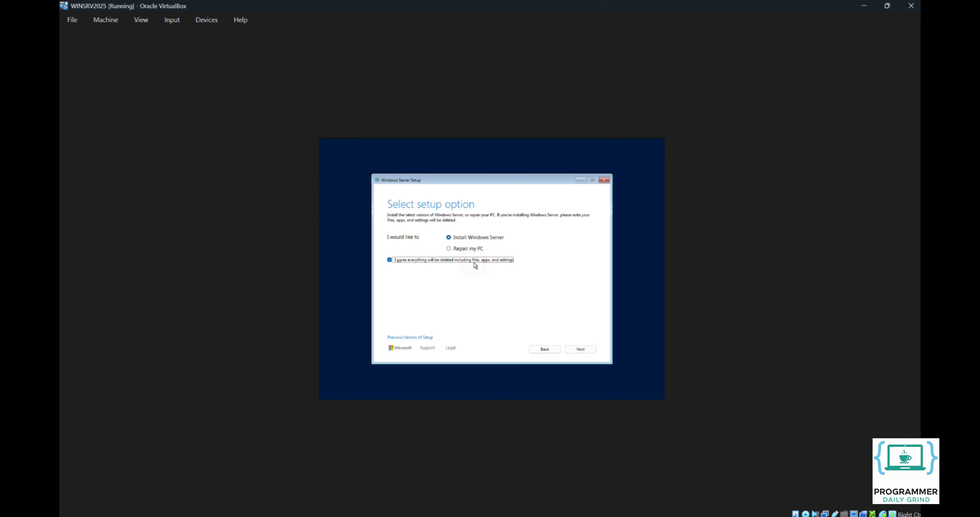
left_click(589, 349)
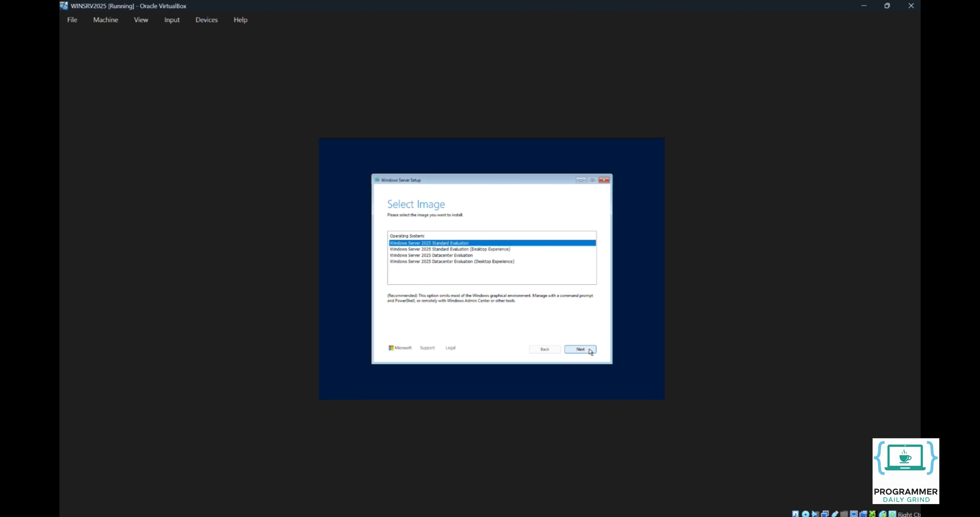
- Select the Windows Server 2025 Standard Evaluation (Desktop Experience) image and accept the license terms
left_click(519, 250)
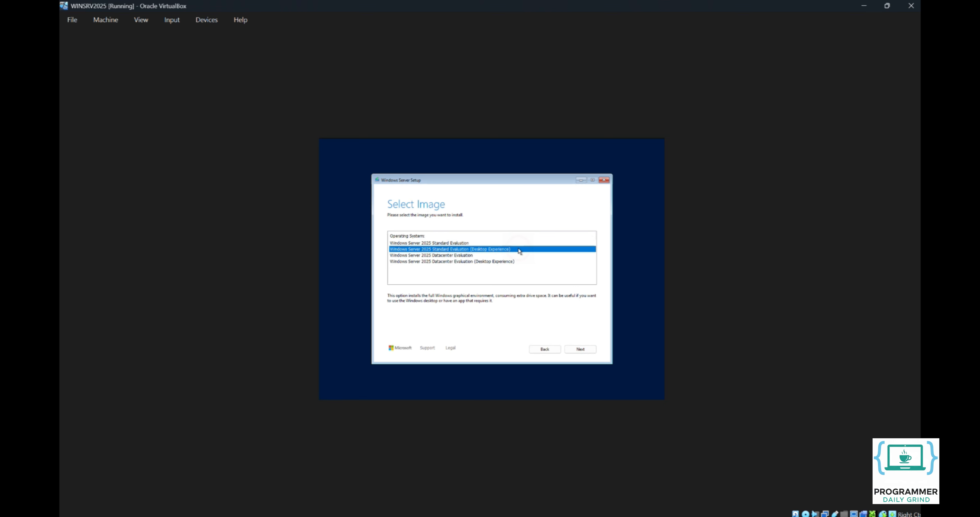
left_click(582, 350)
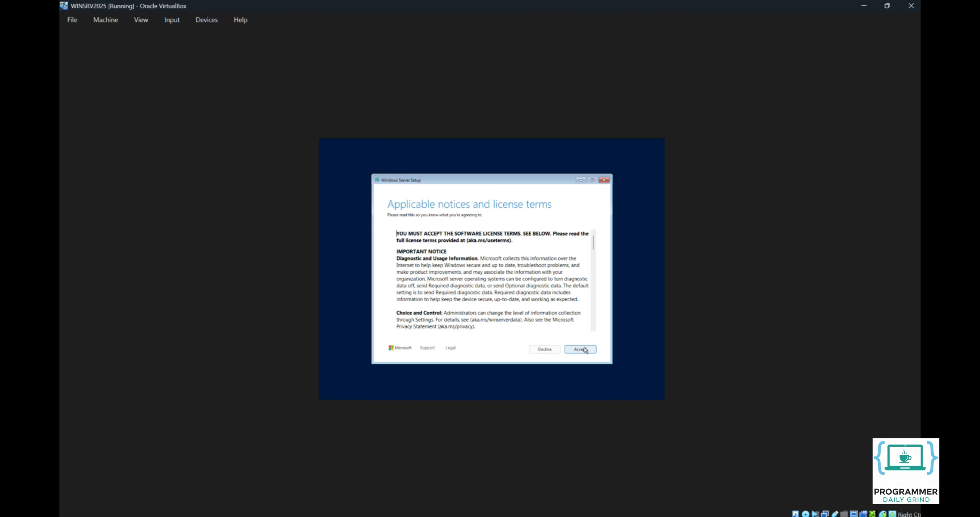
left_click(584, 350)
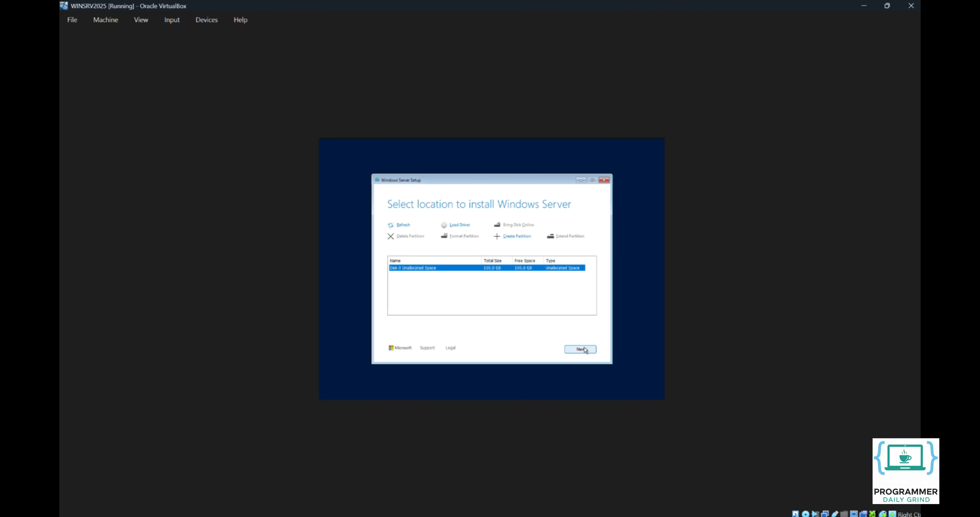
- Create a 102398 MB partition from Disk 0's unallocated space and start the Windows Server installation
left_click(525, 237)
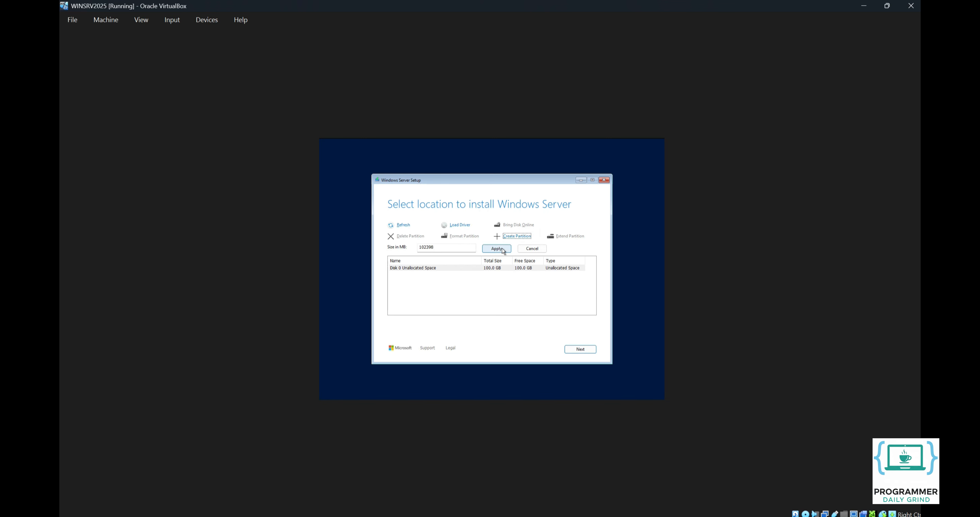
left_click(497, 249)
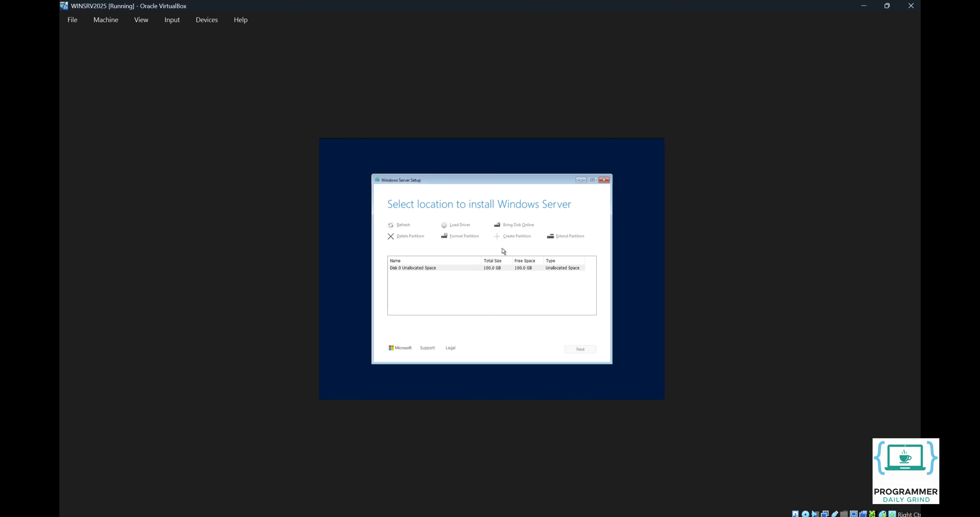
left_click(575, 353)
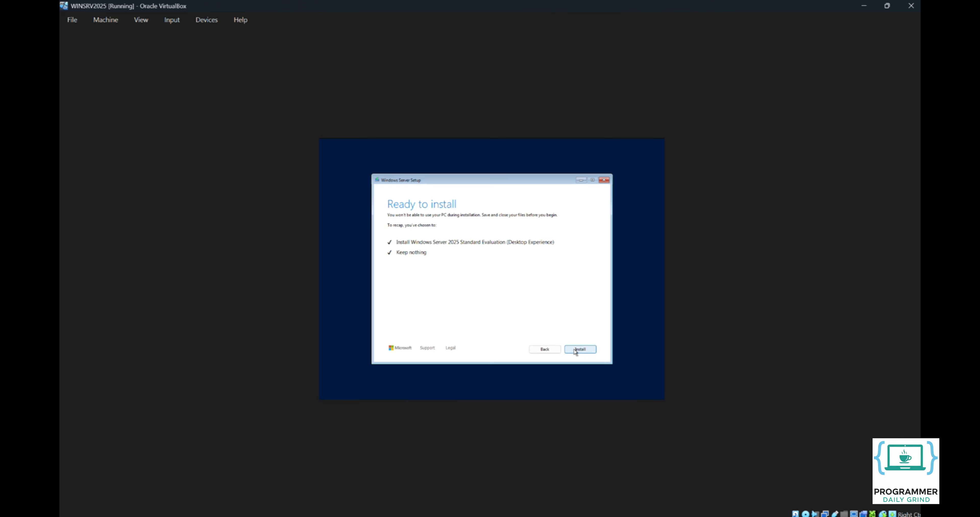
left_click(576, 350)
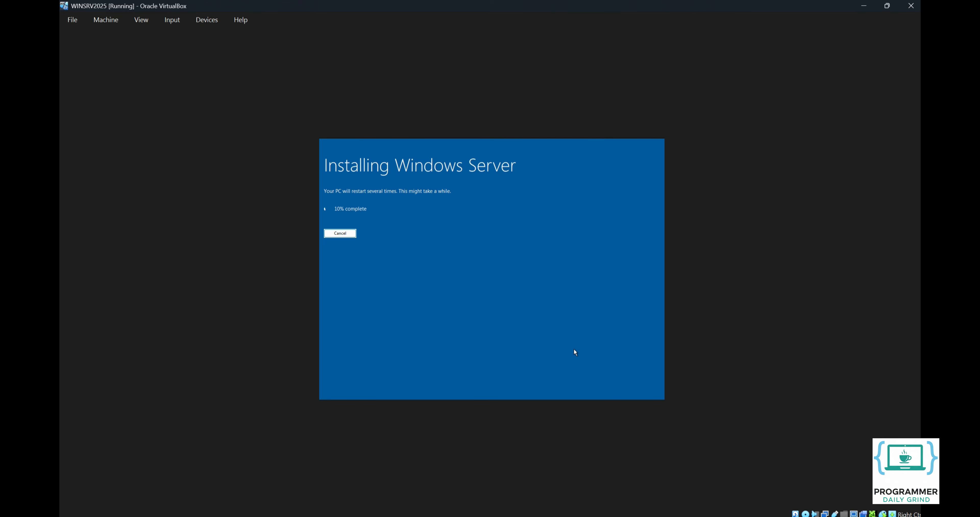